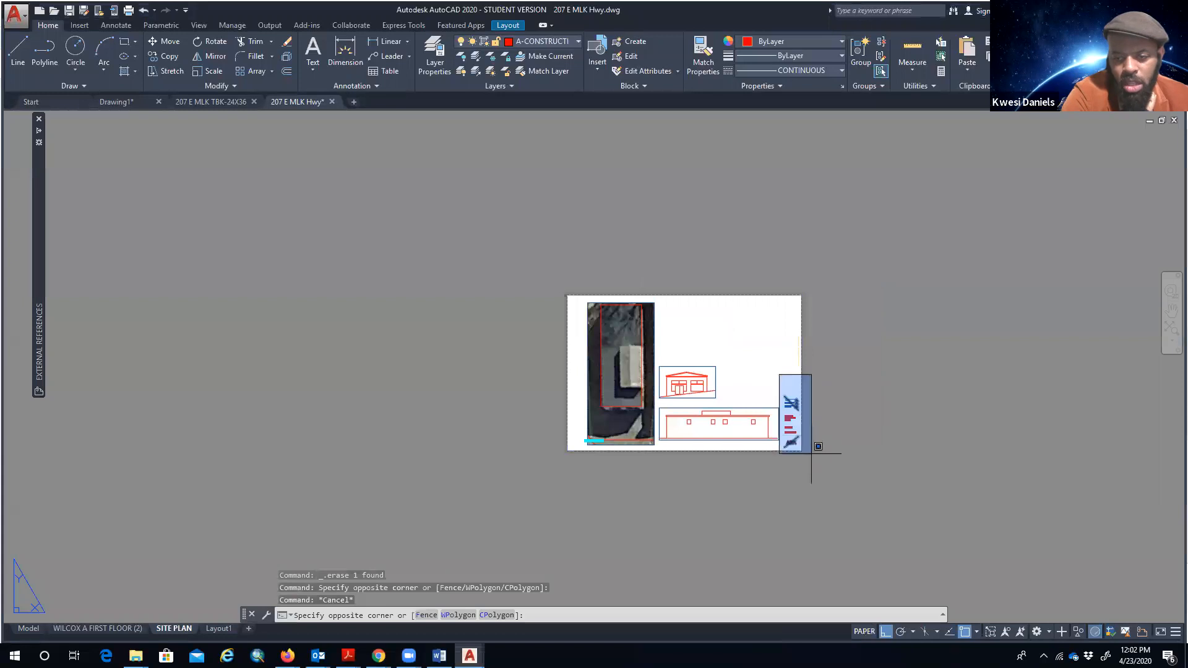
key(Delete)
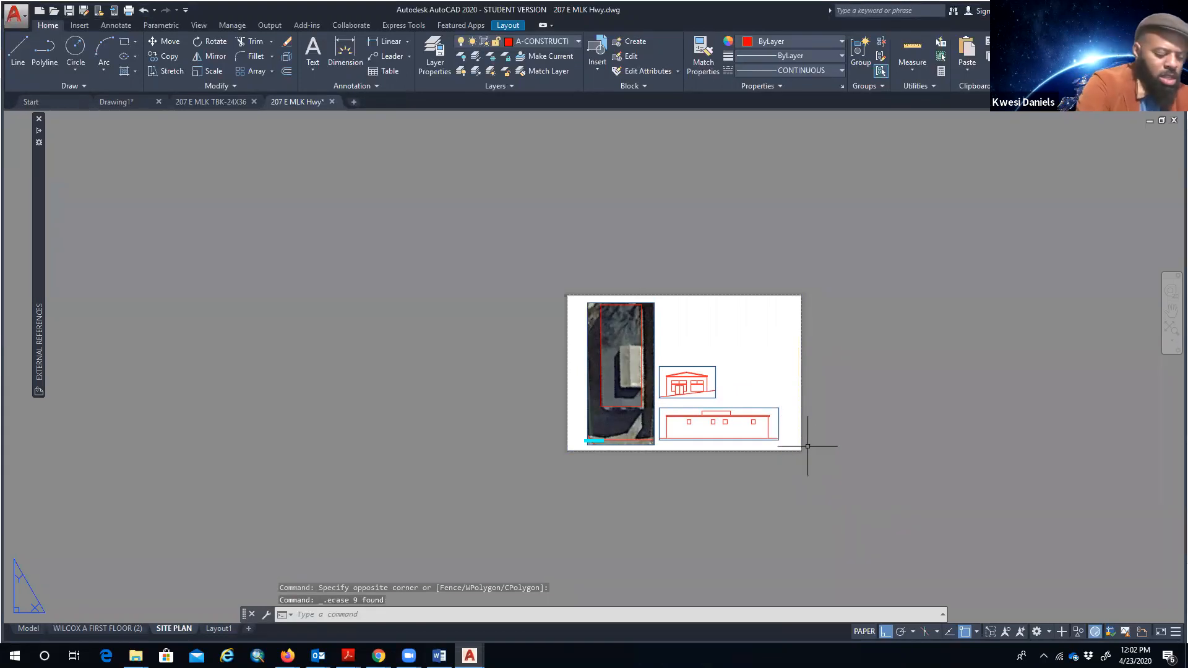
key(alt)
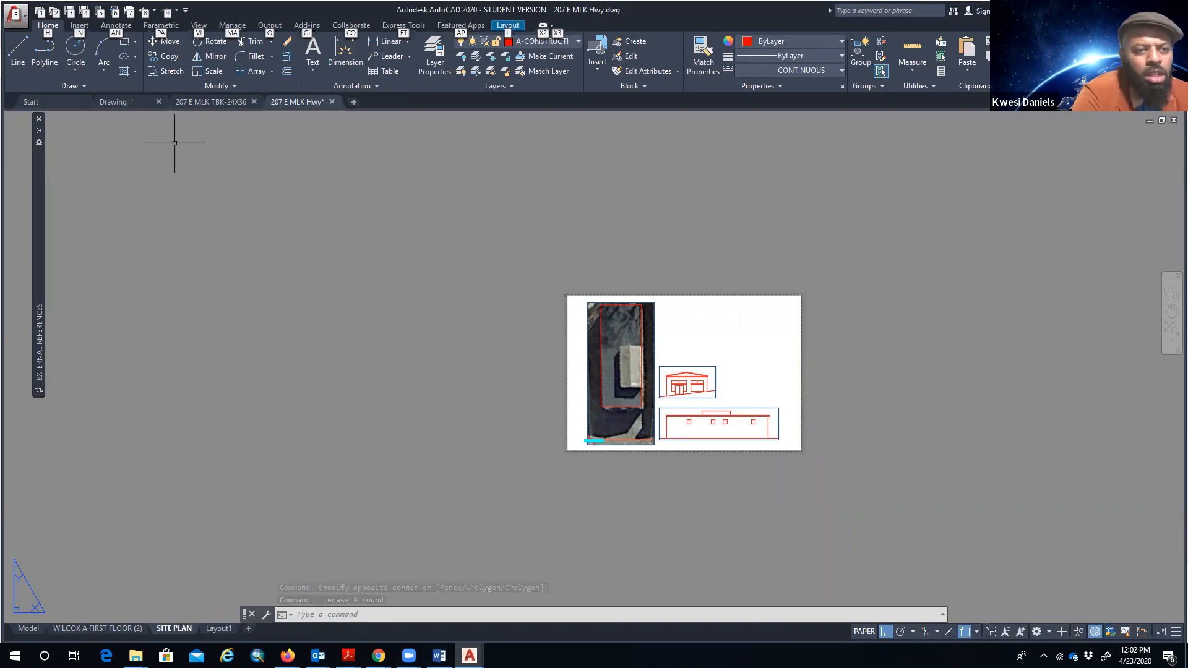
click(220, 101)
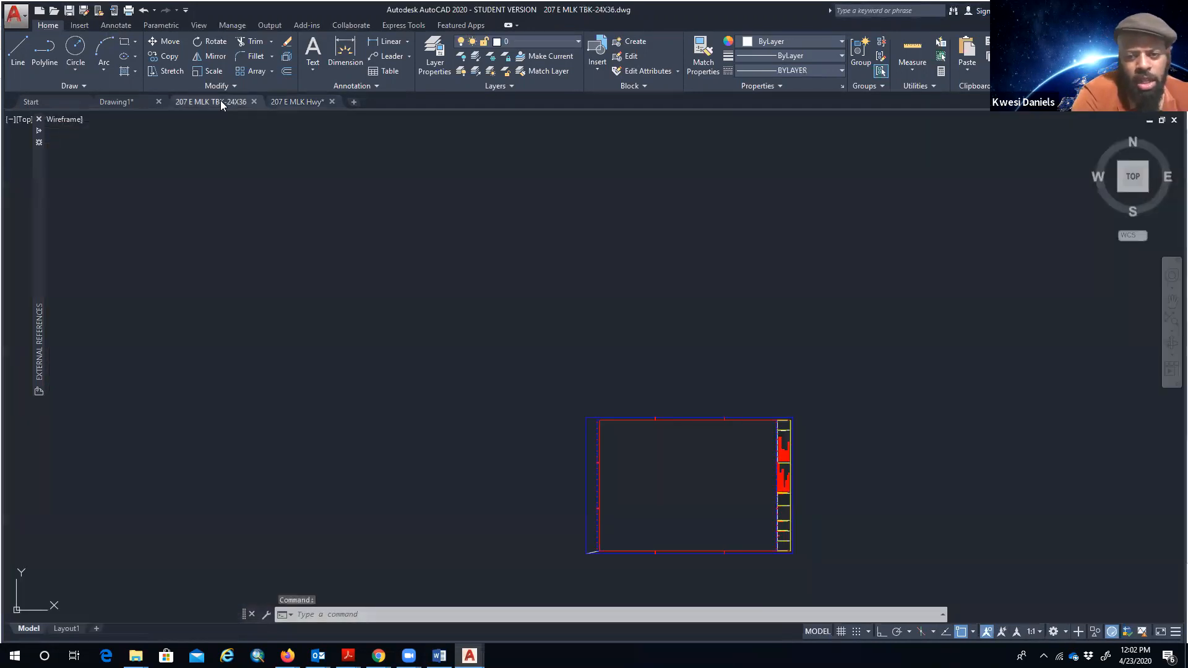
scroll(786, 480, up, 6)
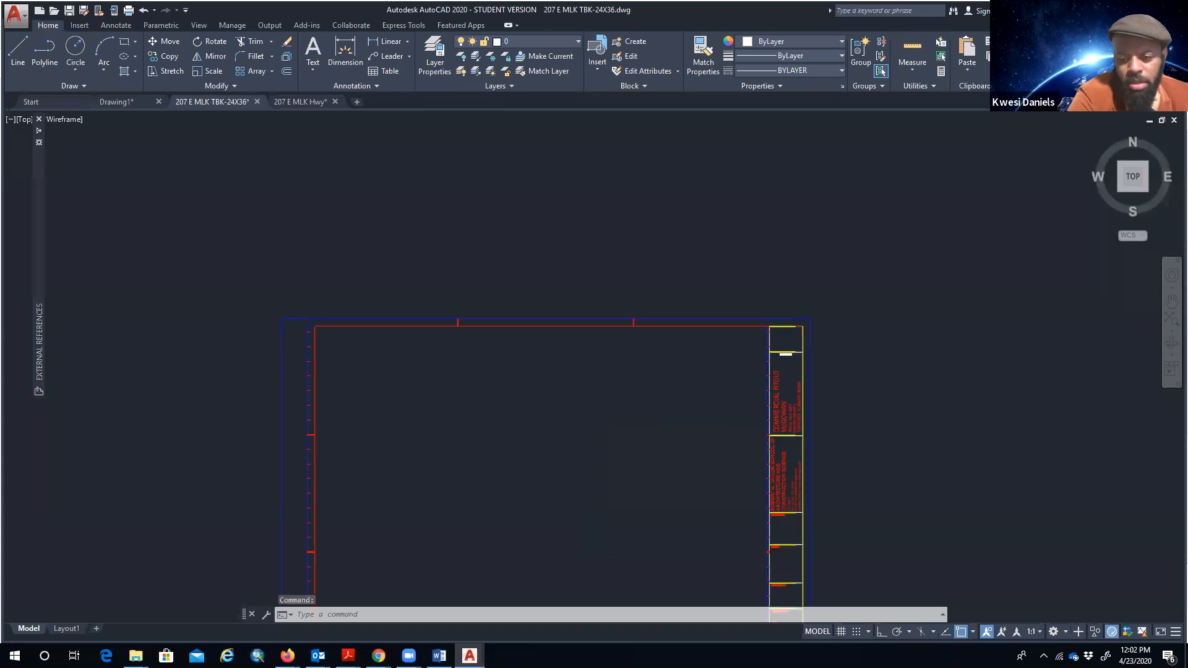
middle_drag(782, 477, 647, 416)
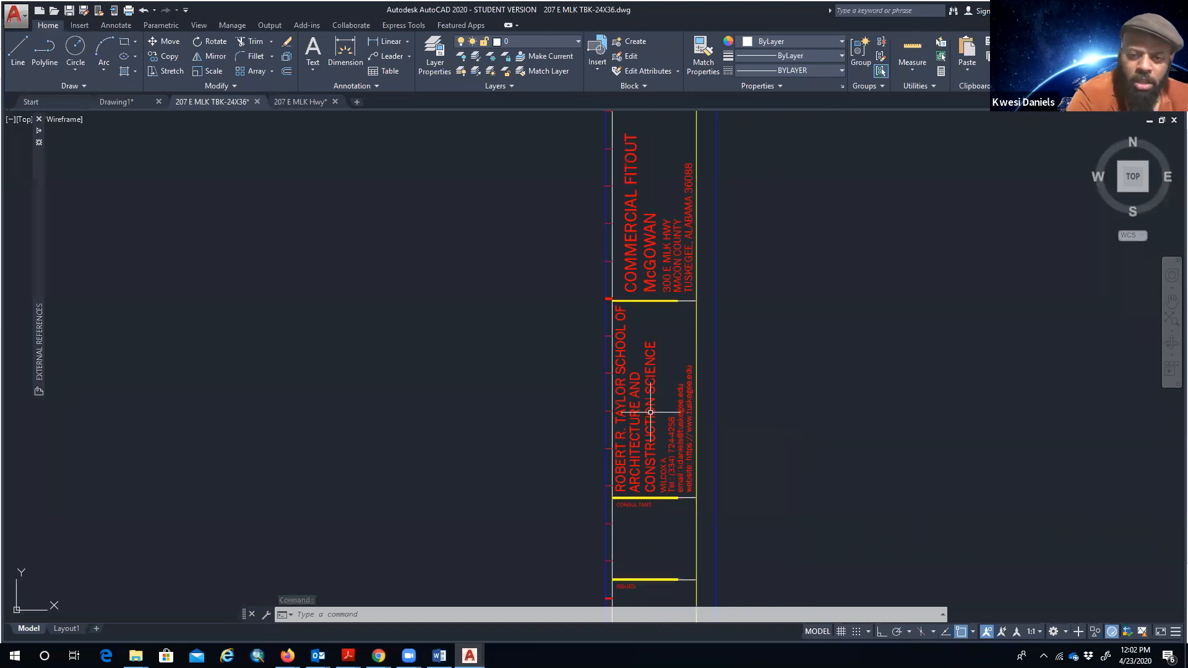
- Inspect the owner-info attributes, then pan along the strip to the project header text
double_click(634, 260)
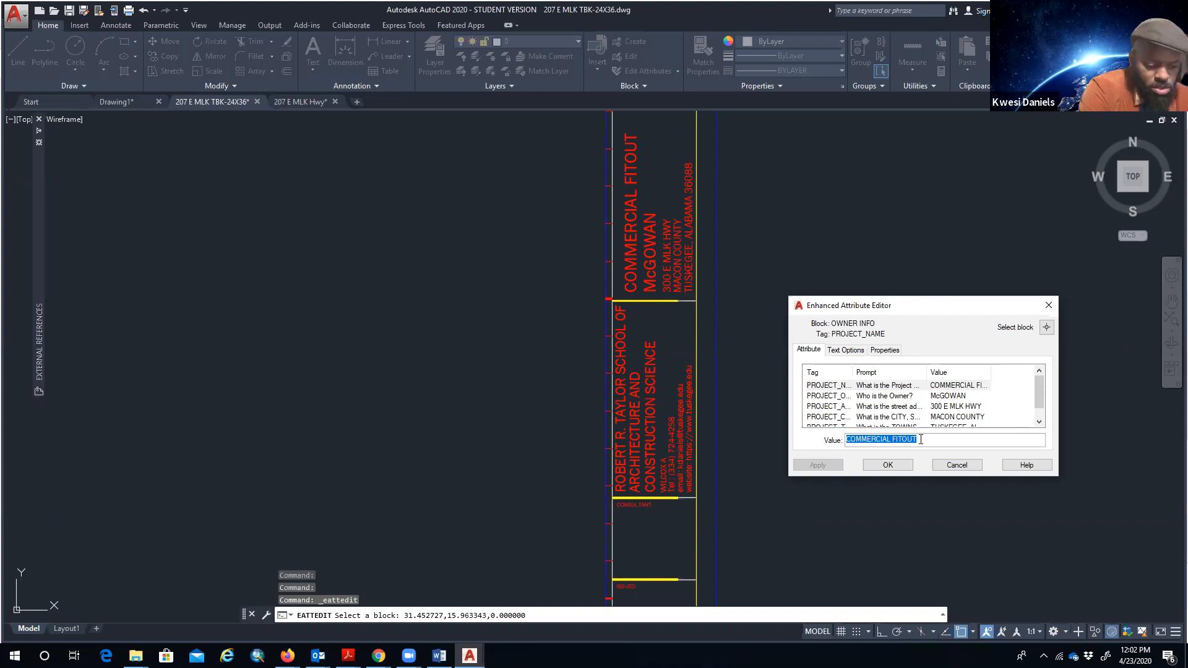
key(Escape)
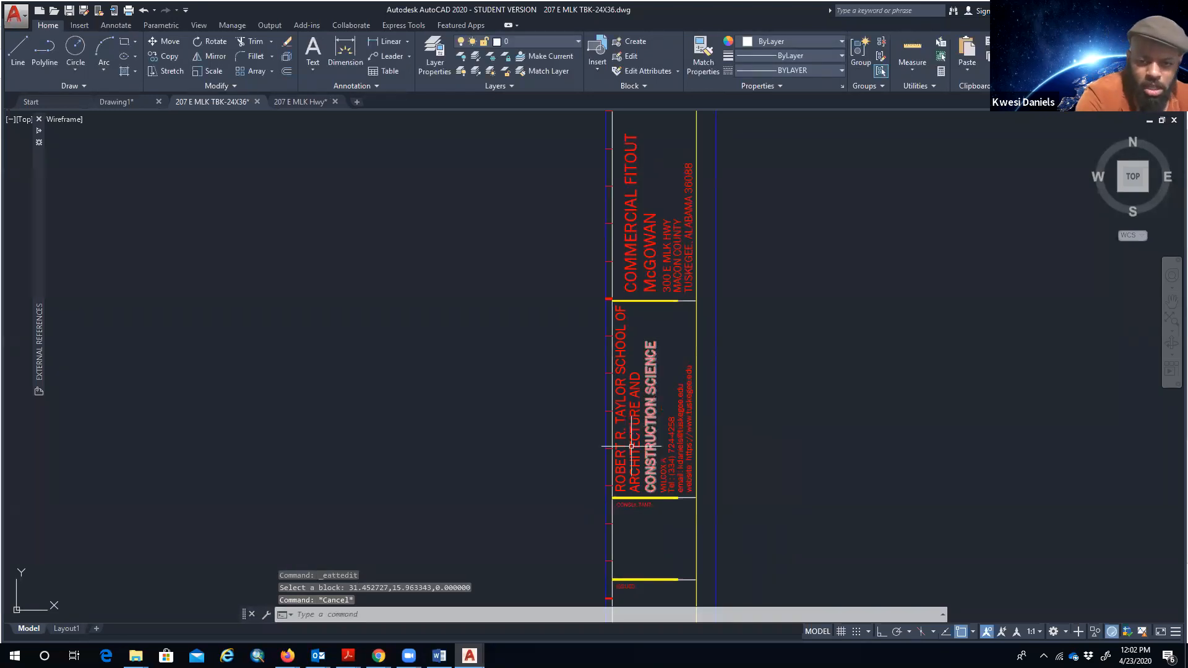
scroll(716, 490, down, 4)
middle_drag(716, 520, 658, 317)
scroll(658, 317, up, 8)
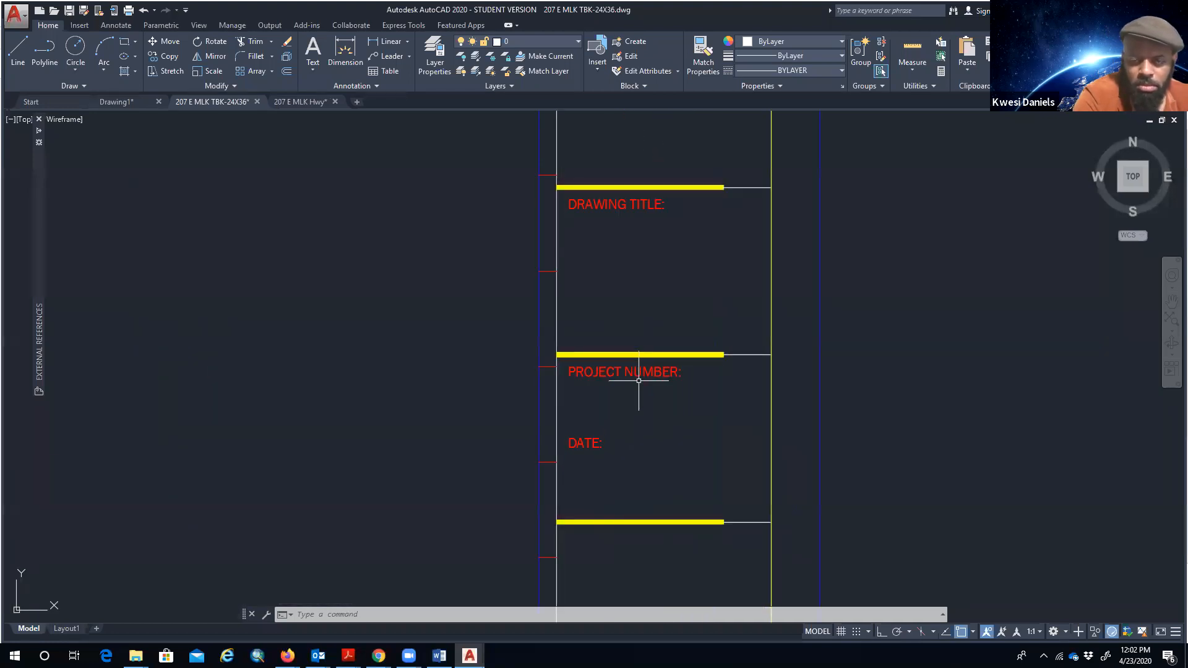
scroll(647, 369, up, 3)
scroll(647, 369, down, 6)
middle_drag(658, 292, 665, 439)
middle_drag(630, 218, 634, 429)
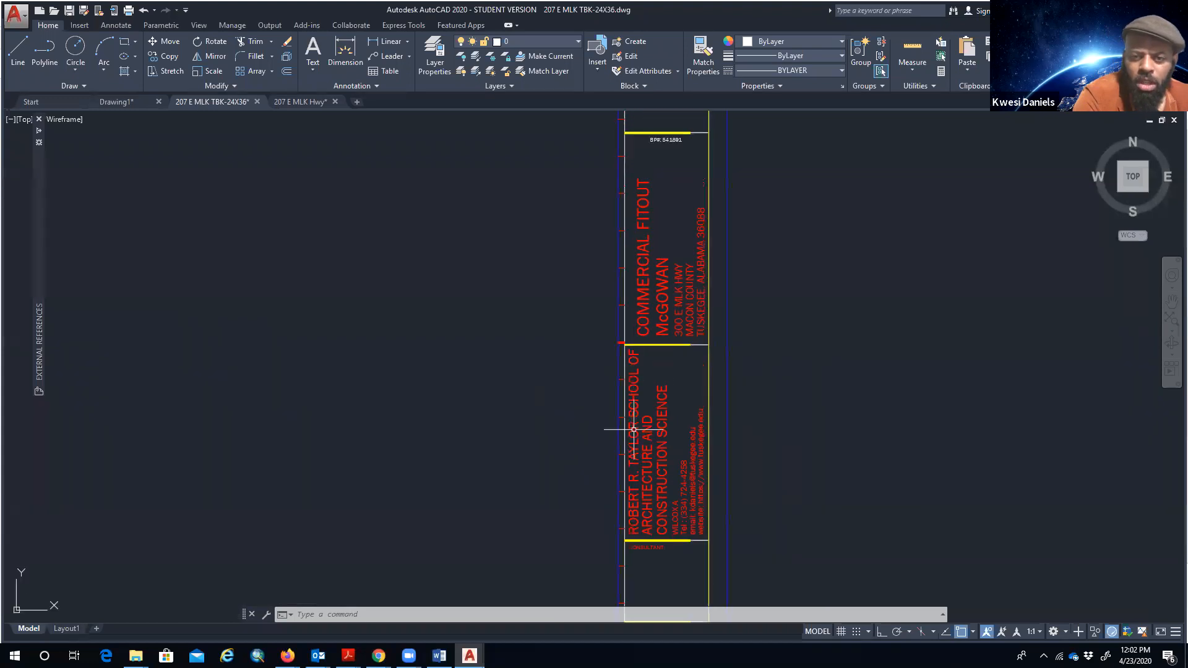
- Replace the owner value and the COMMERCIAL FITOUT project name with YOUR NAME
double_click(664, 301)
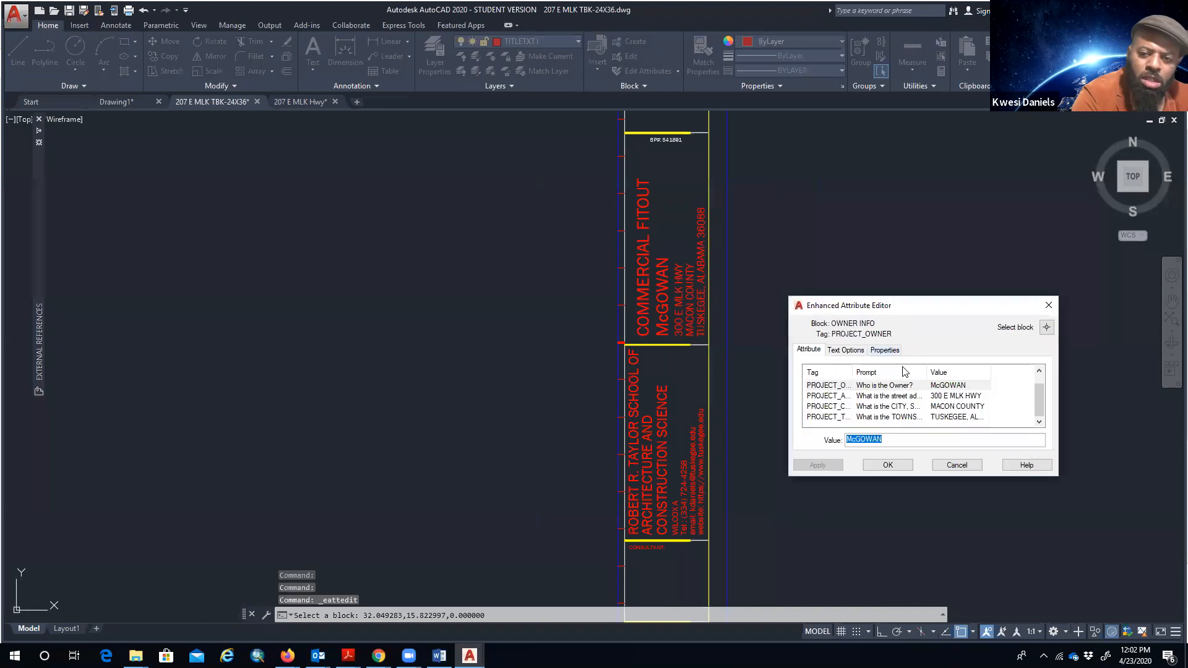
click(956, 387)
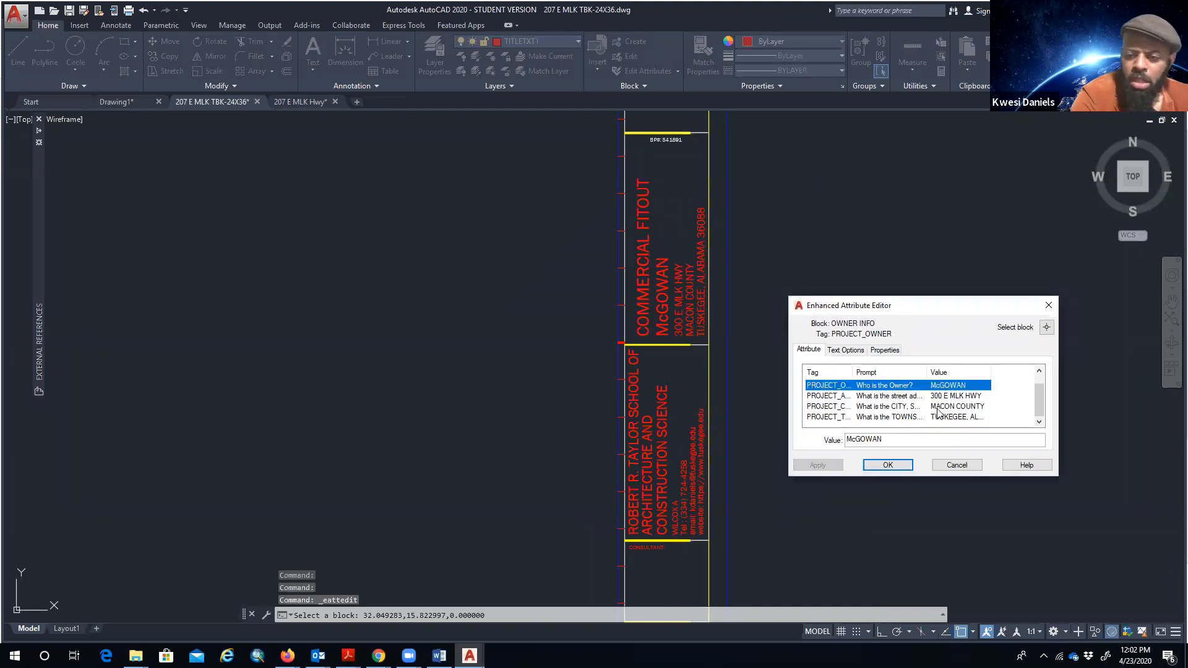
double_click(915, 444)
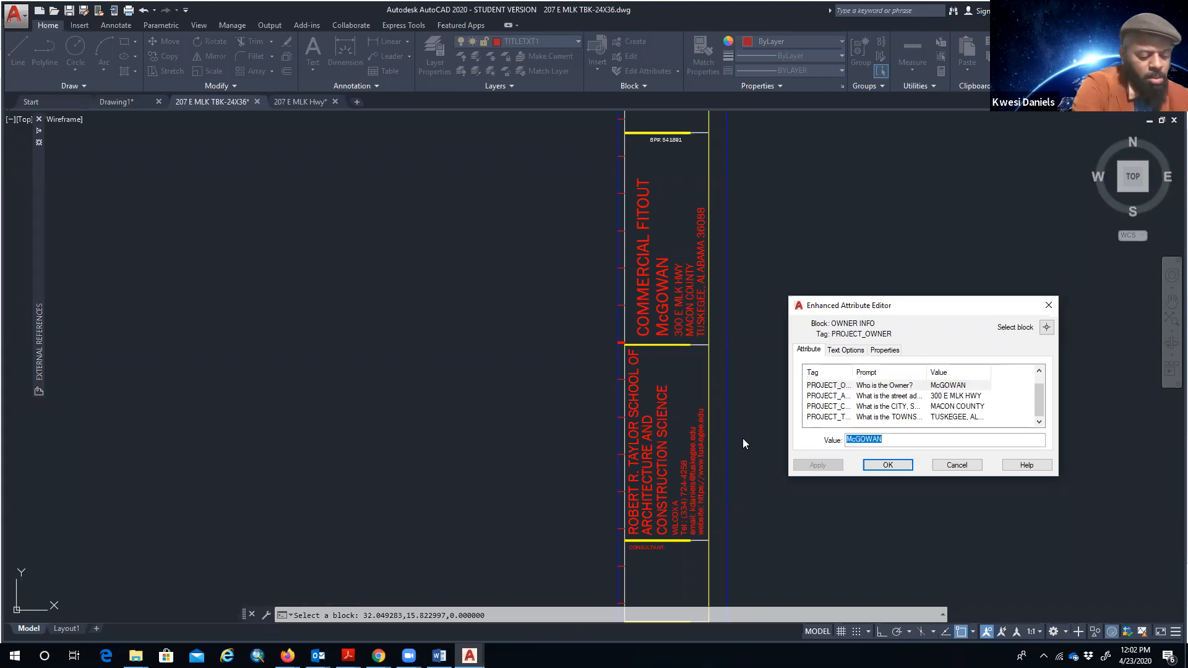
text(YOUR NAME)
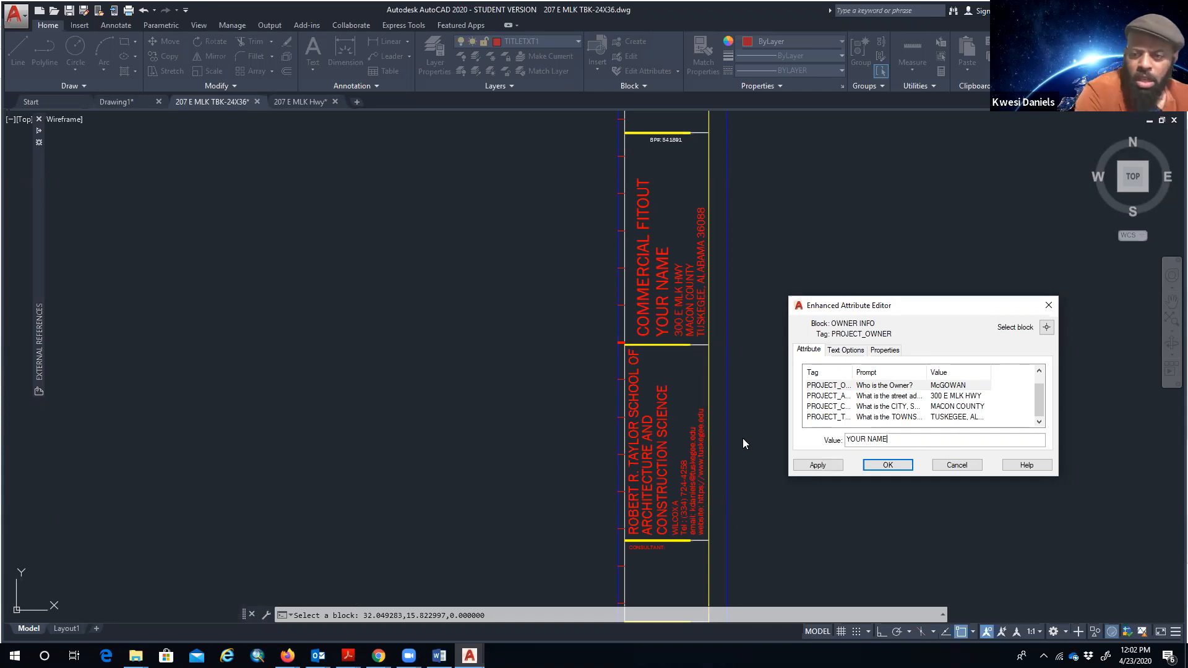
click(950, 396)
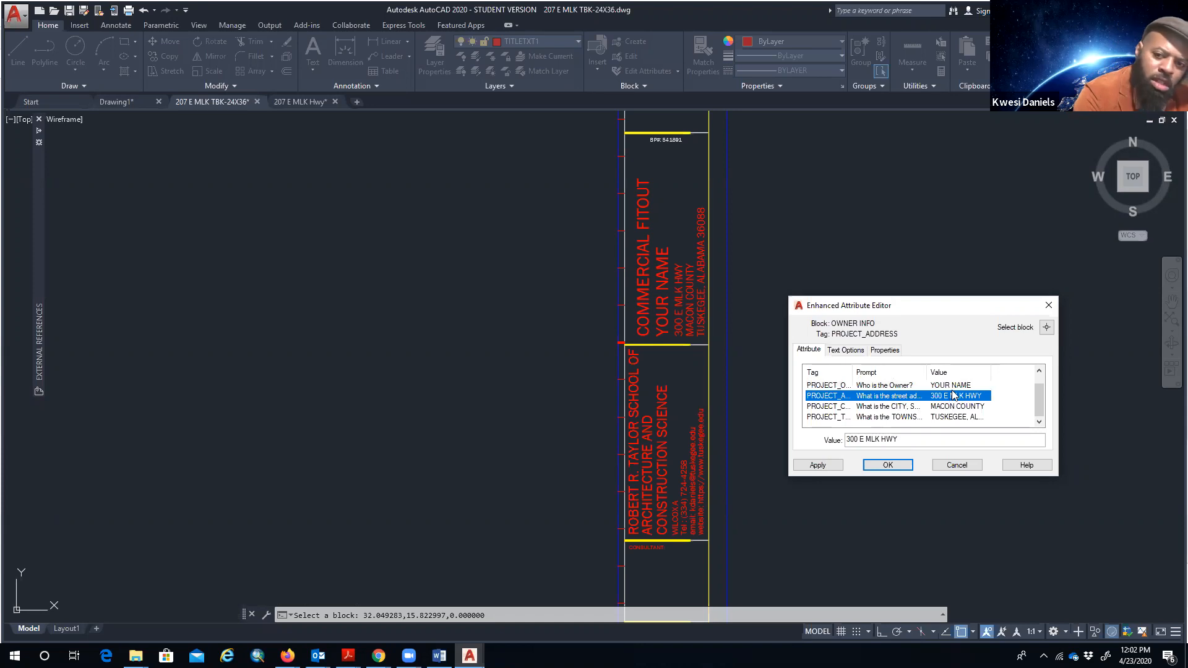
click(951, 386)
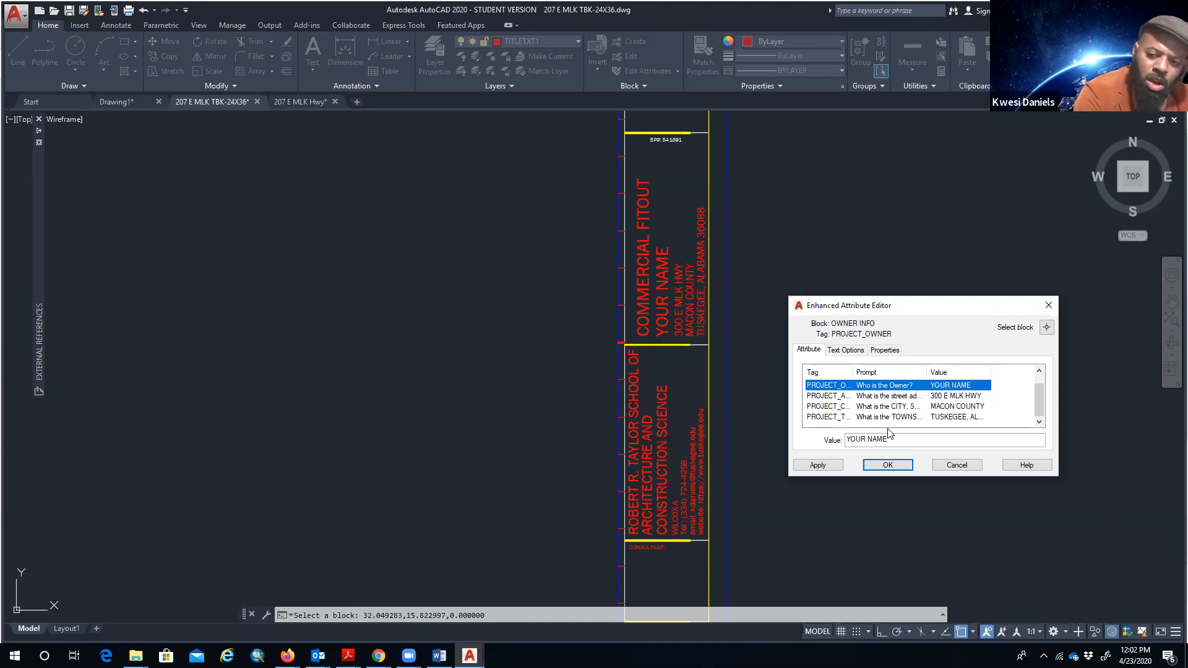
drag(899, 438, 797, 443)
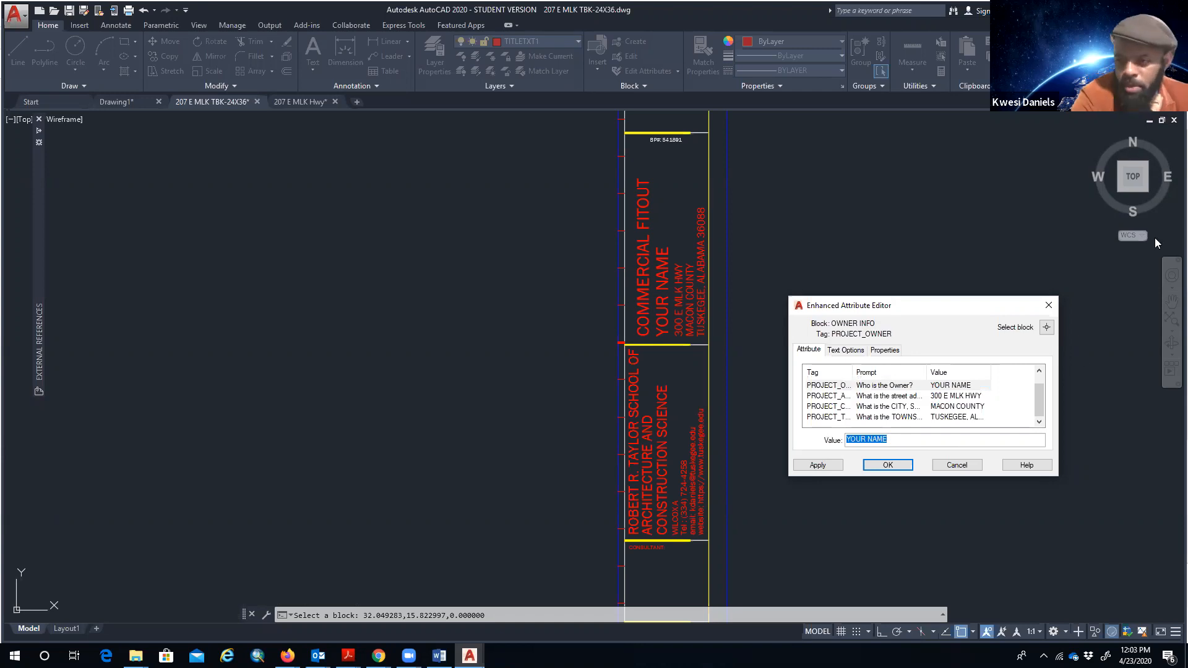
click(1039, 378)
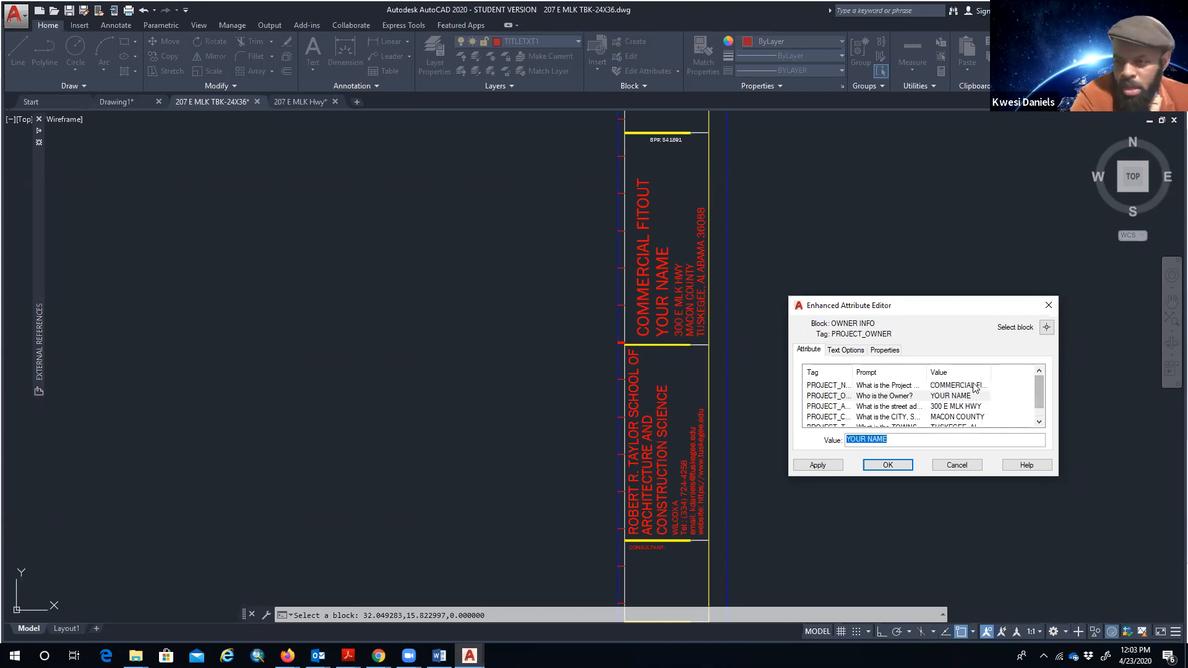
click(891, 385)
drag(931, 439, 717, 429)
text(YOUR NAME)
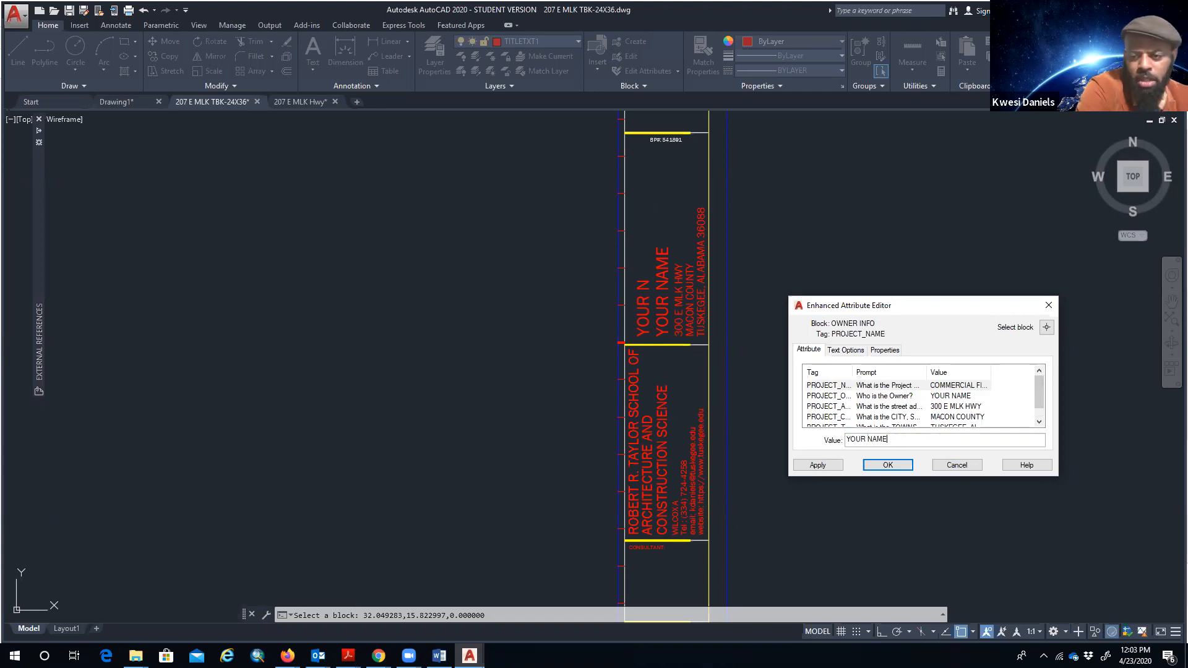
click(937, 399)
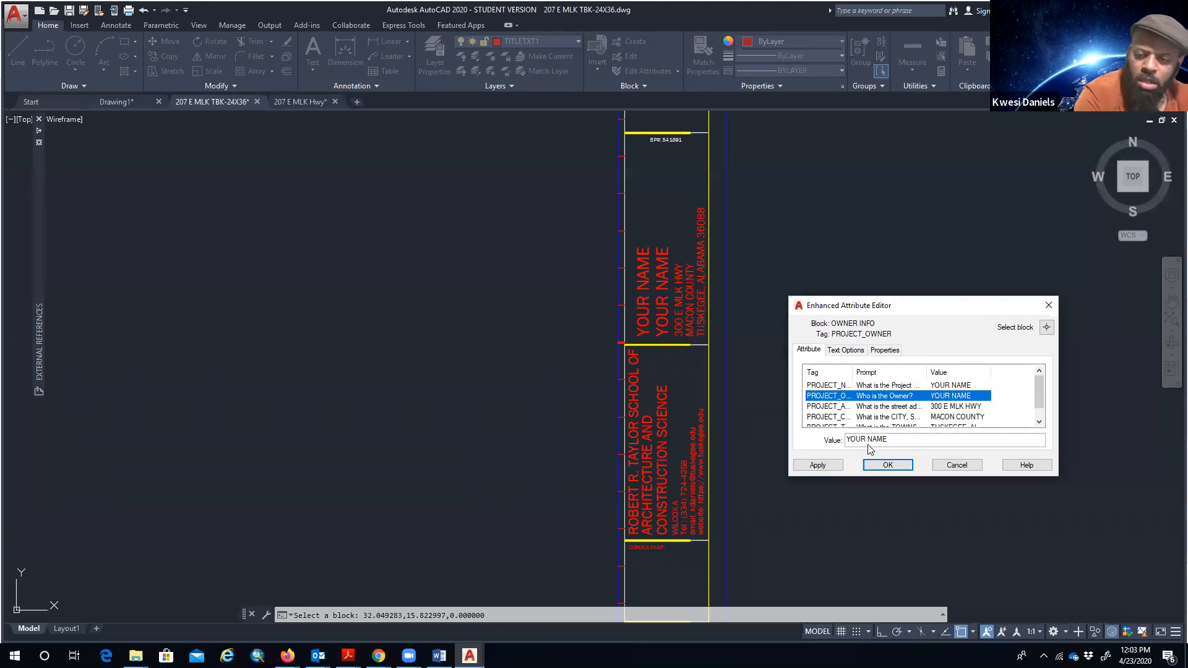
- Change the PROJECT_OWNER value to OLD SHIP AME and confirm the attribute edits
click(893, 441)
drag(894, 440, 837, 441)
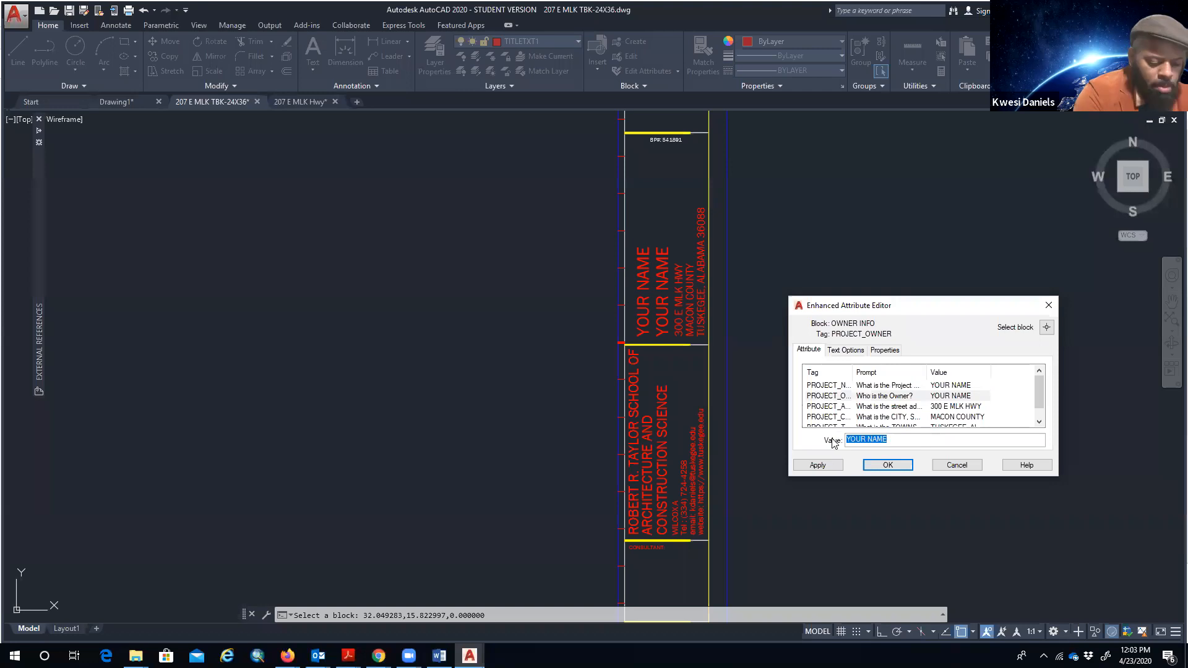
text(oLD)
key(BackSpace)
key(BackSpace)
text(l)
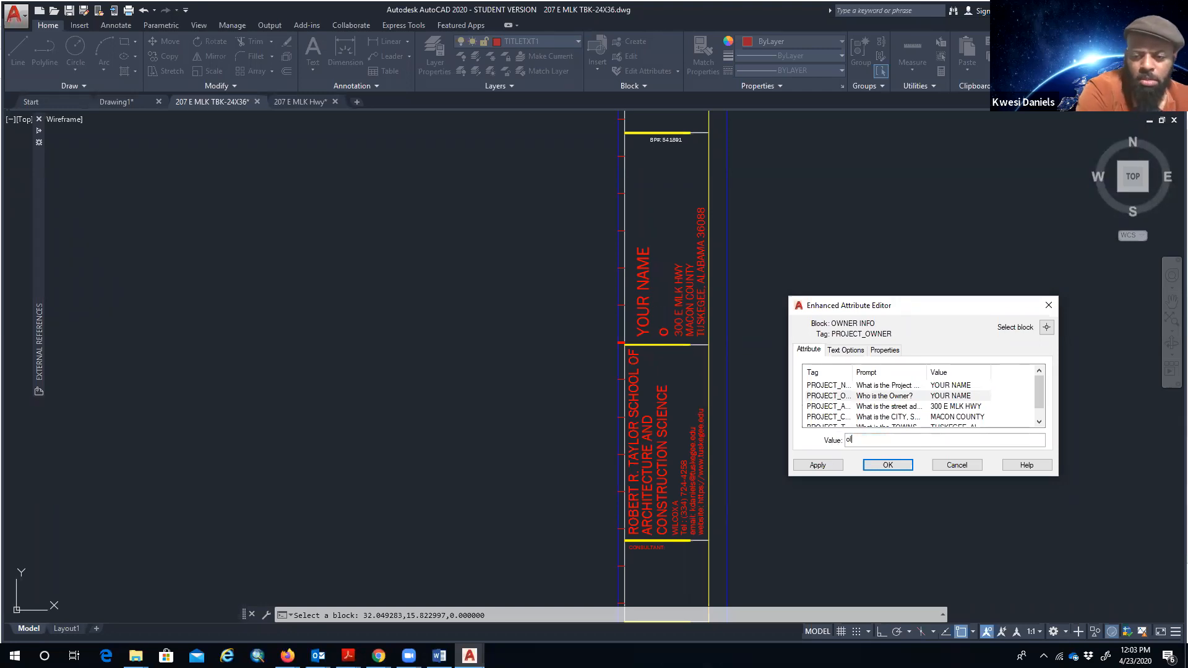
text(OLD SHIPP AME)
key(BackSpace)
key(BackSpace)
text(ME)
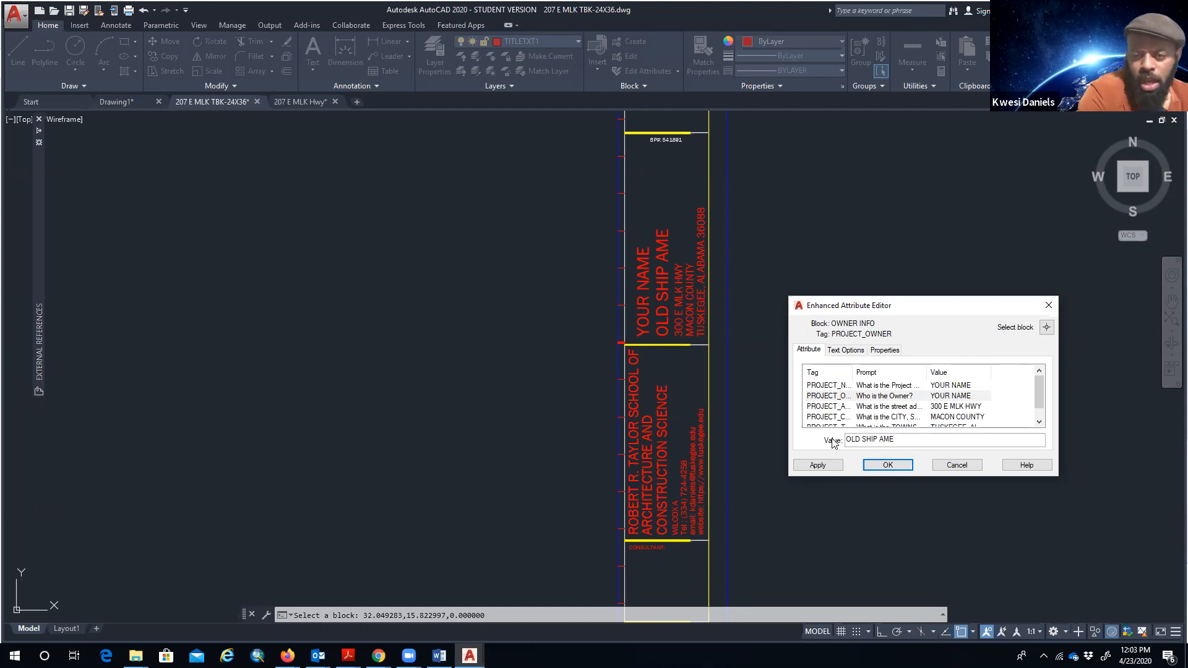
click(949, 408)
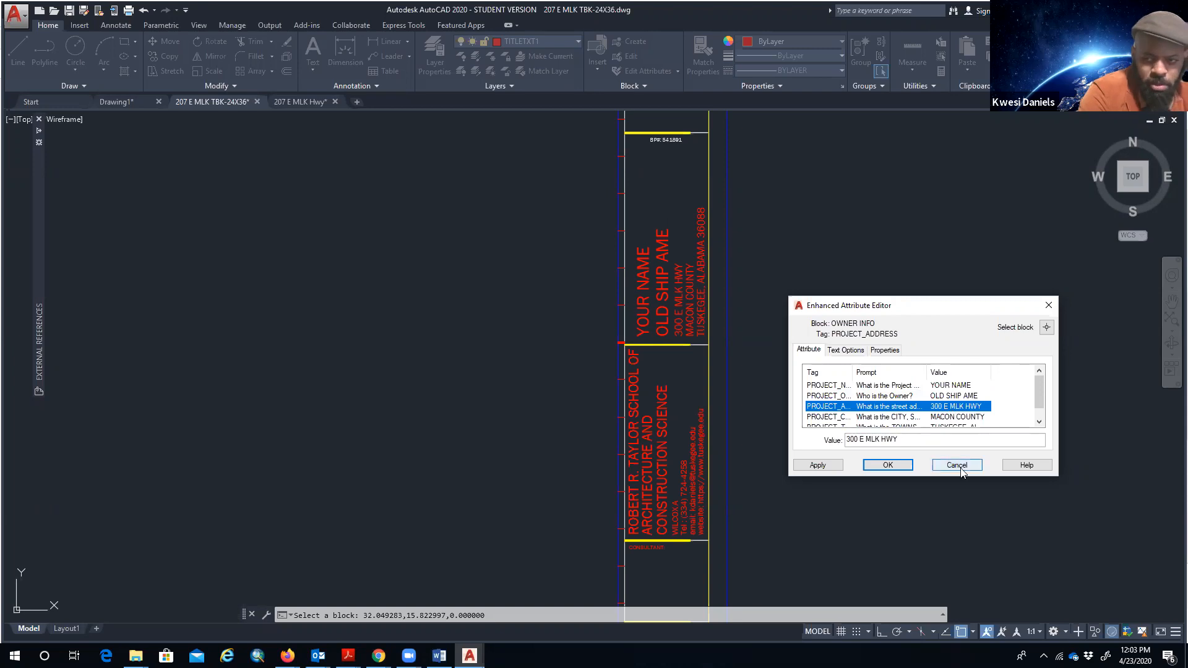
click(892, 465)
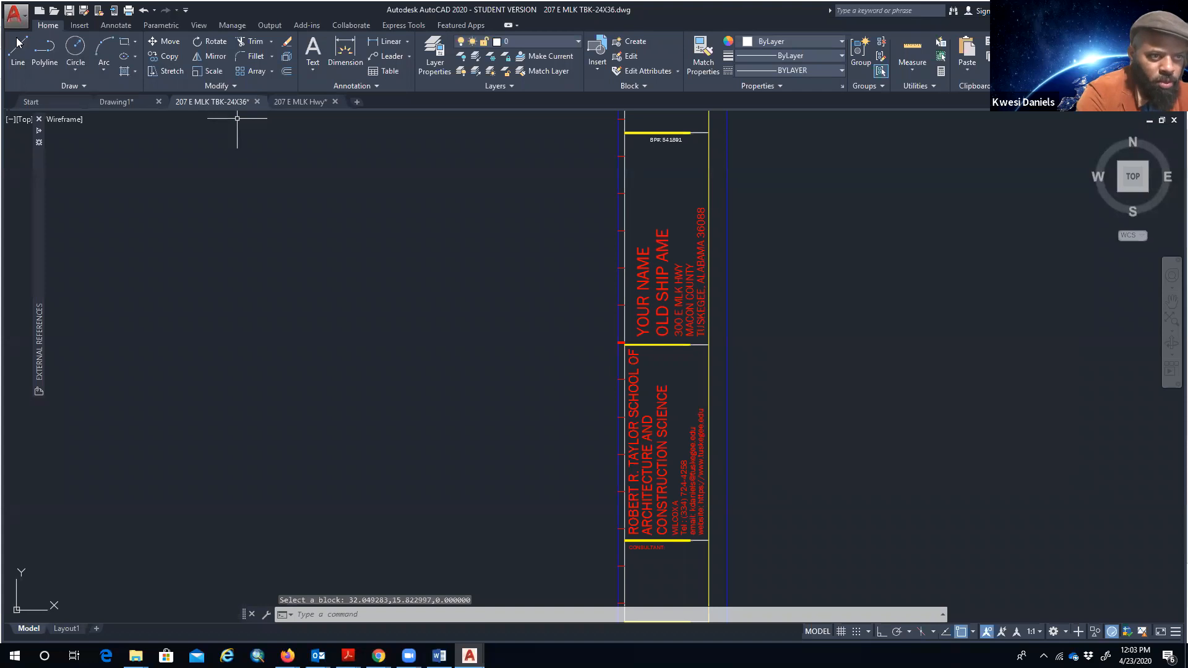
- Save the title block to the Desktop as OLD SHIP TBK-24X36.dwg
click(14, 13)
click(43, 172)
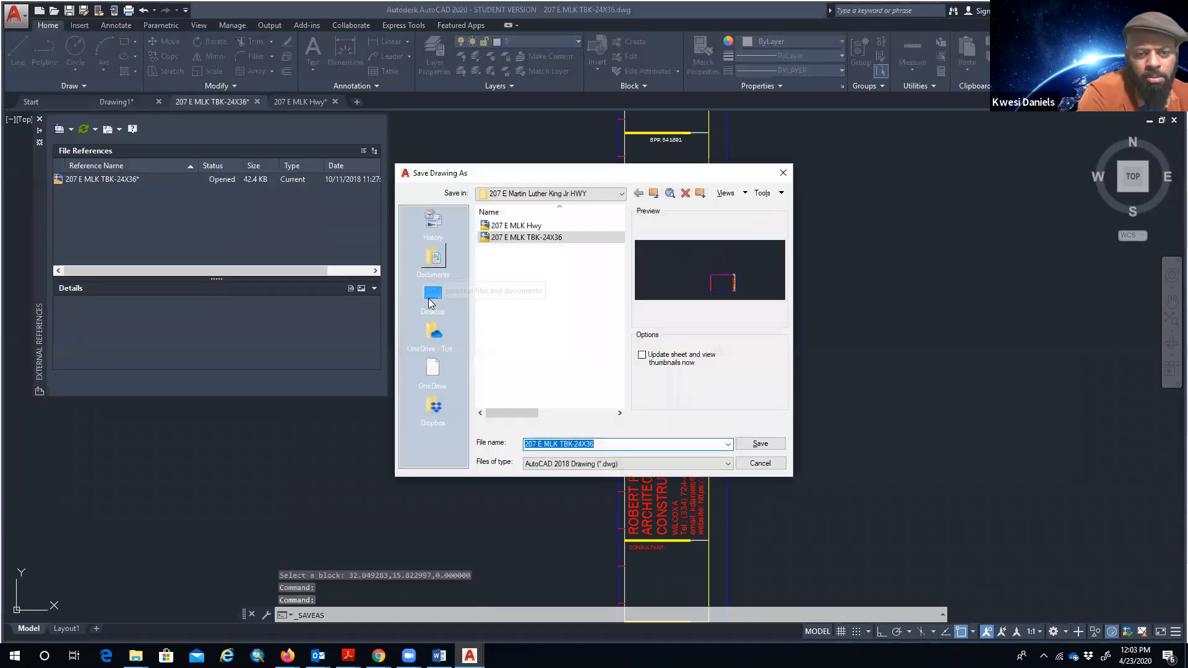
click(705, 447)
key(Home)
key(ctrl+shift+Right)
key(ctrl+shift+Right)
key(ctrl+shift+Right)
text(OLD SHIP)
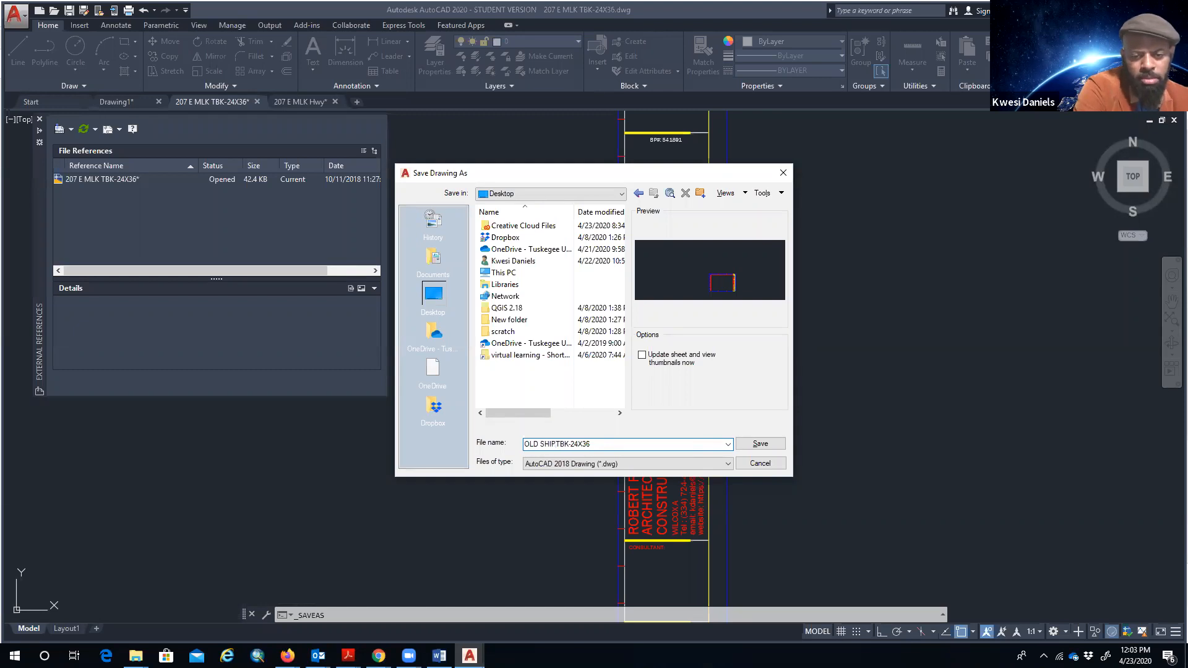
key(Return)
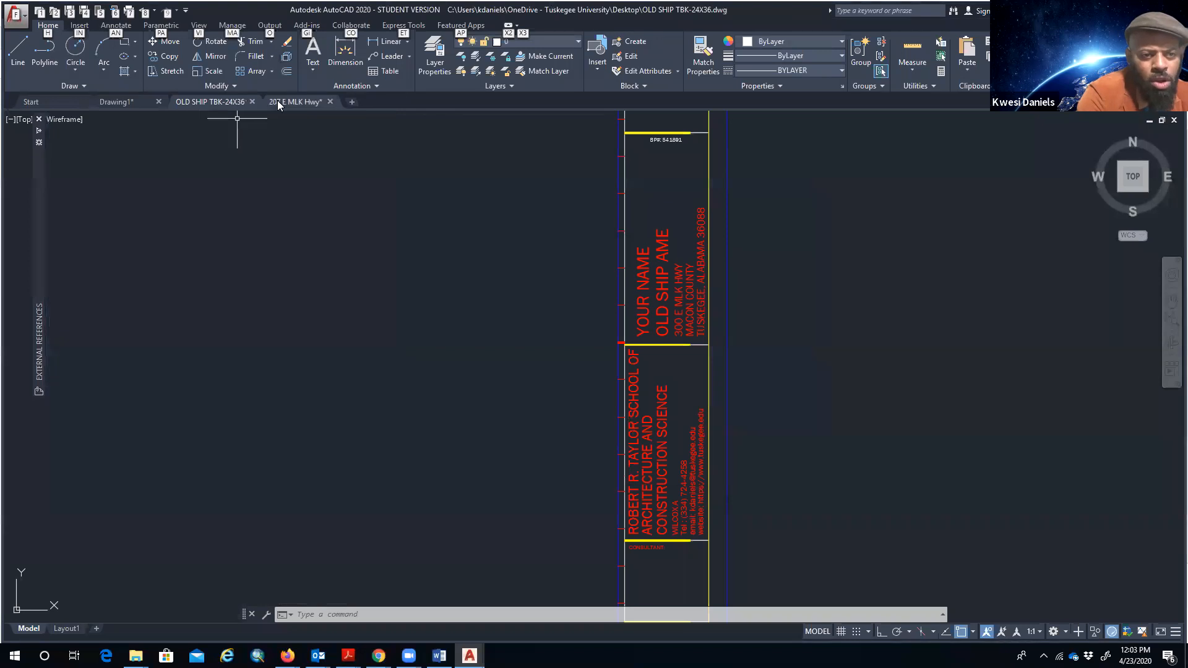
click(279, 100)
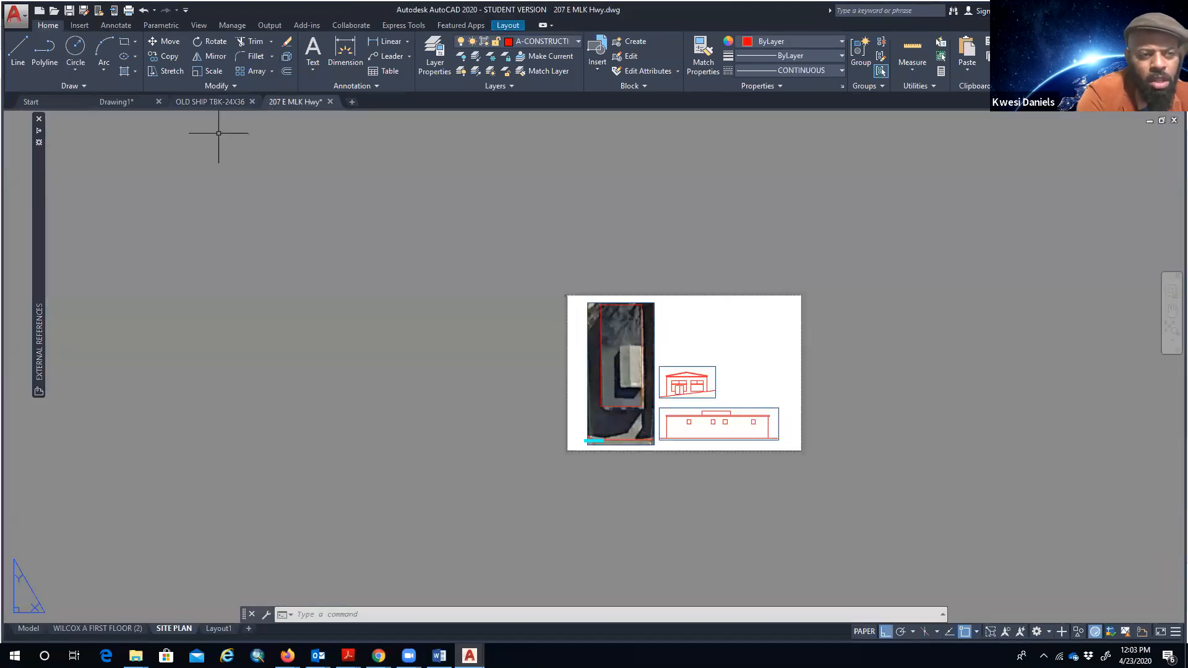
text(XREF)
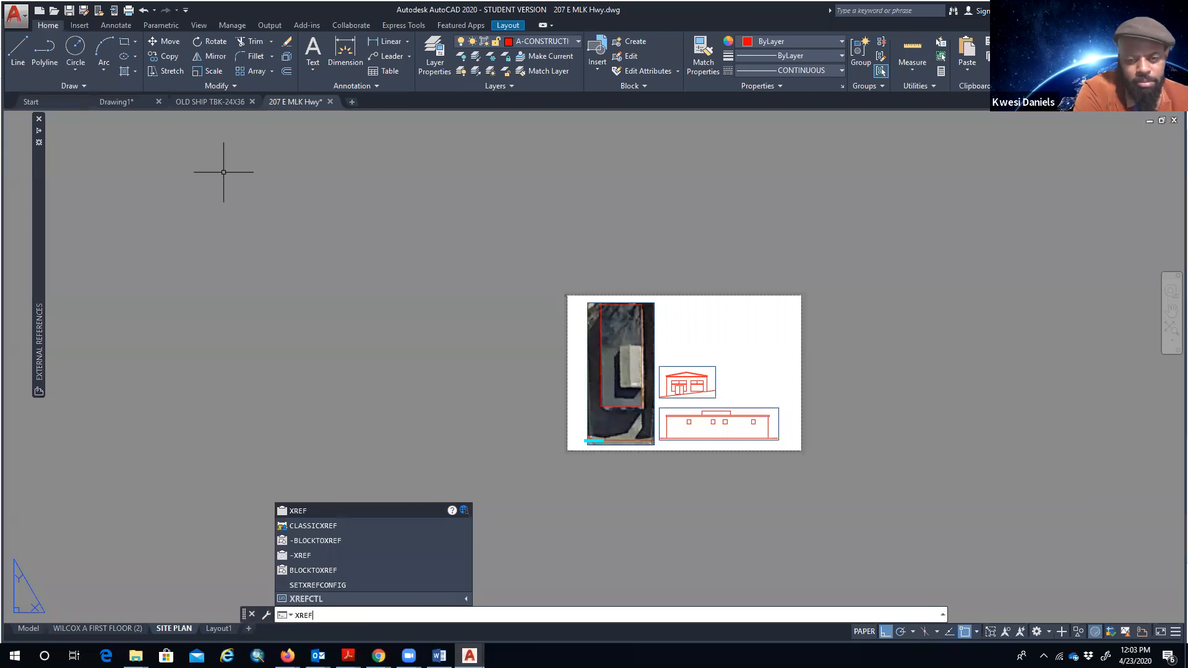
key(Return)
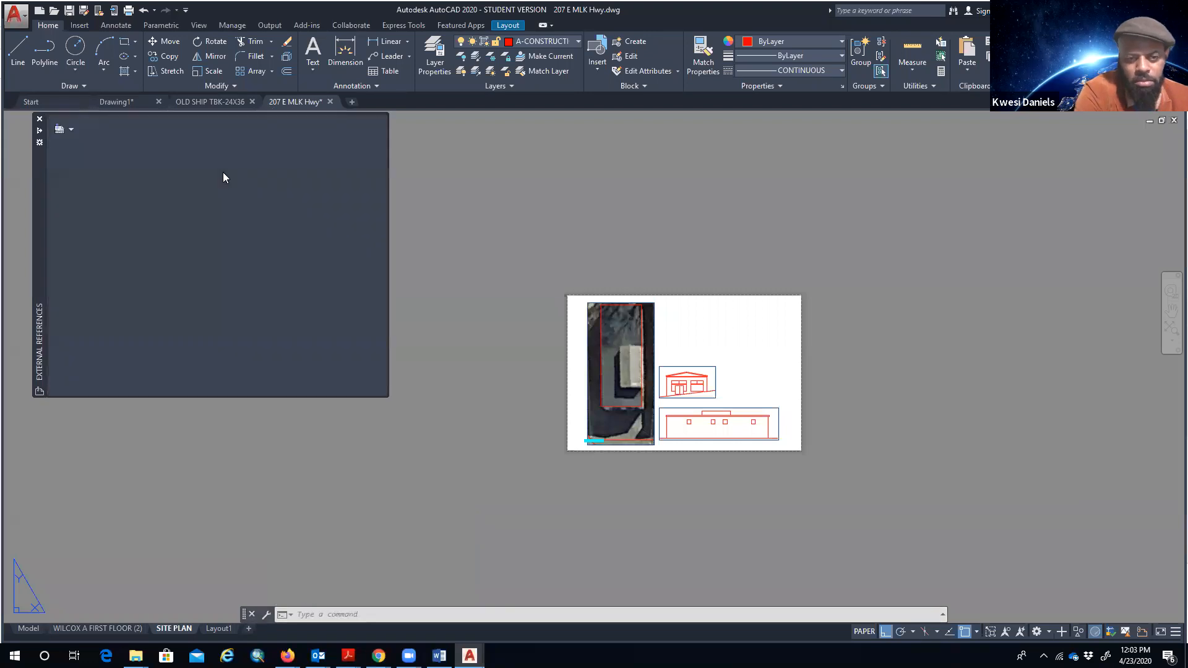
click(60, 130)
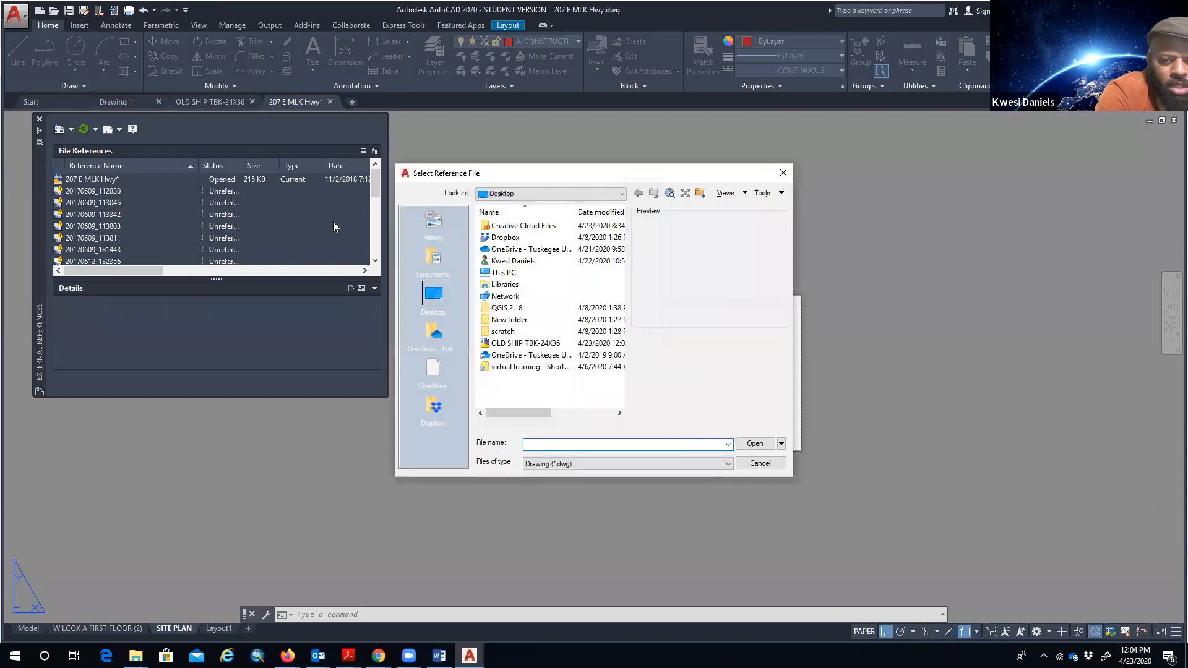
click(511, 343)
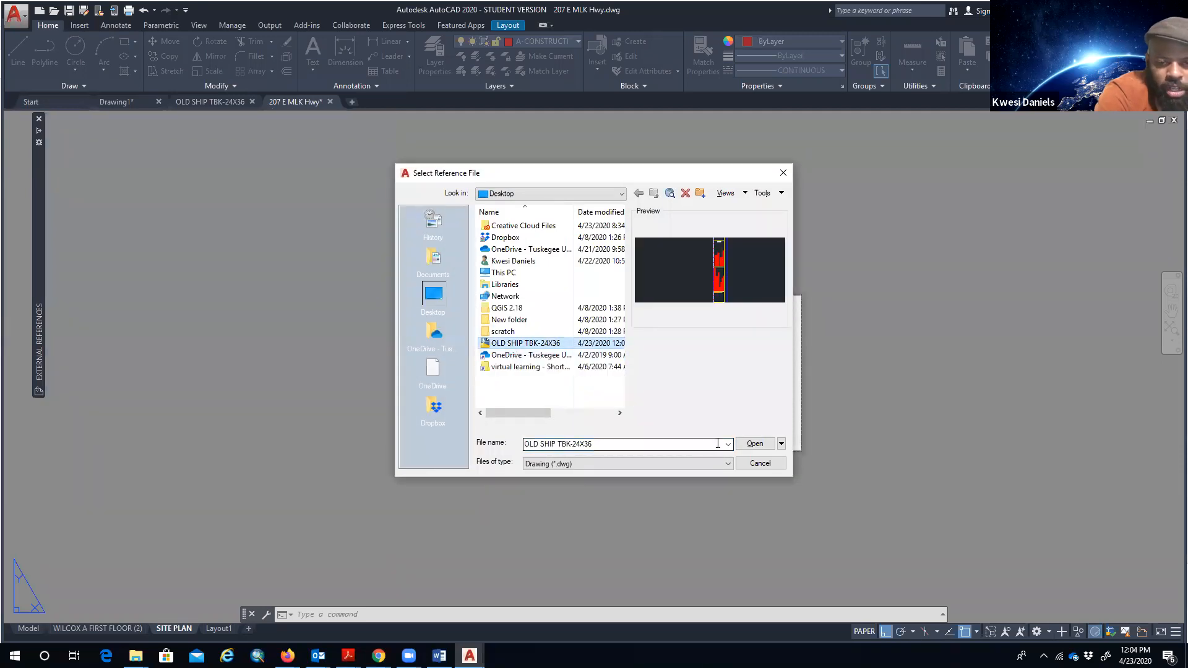
click(749, 444)
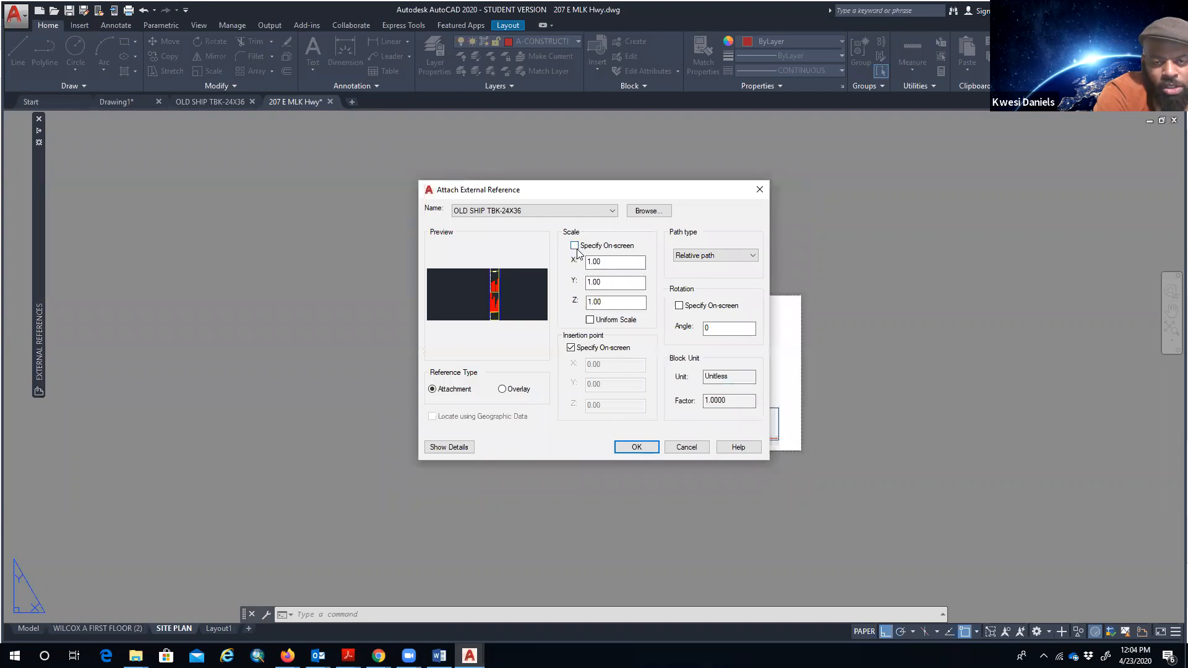
click(574, 246)
click(574, 246)
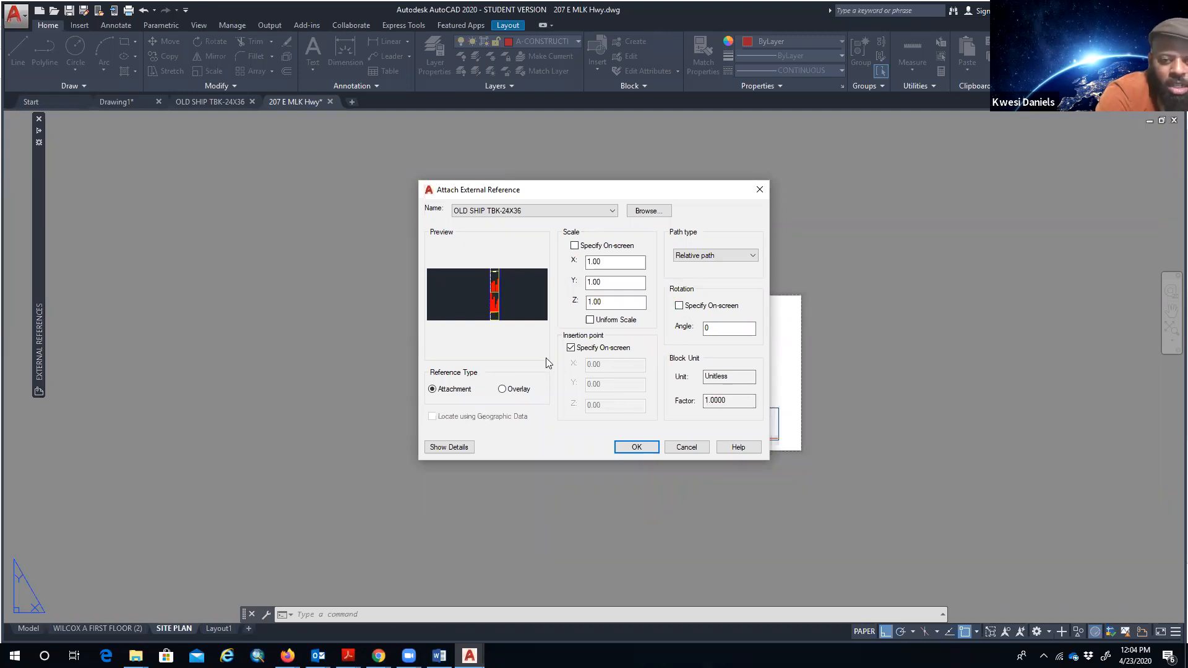
click(570, 348)
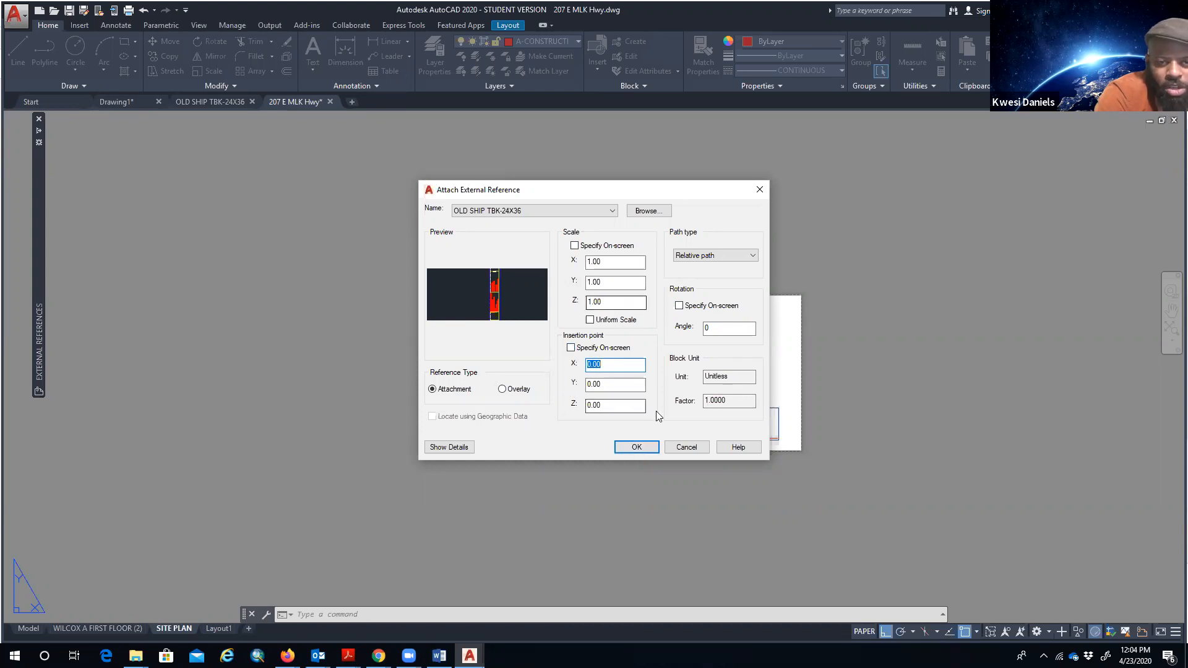
click(636, 446)
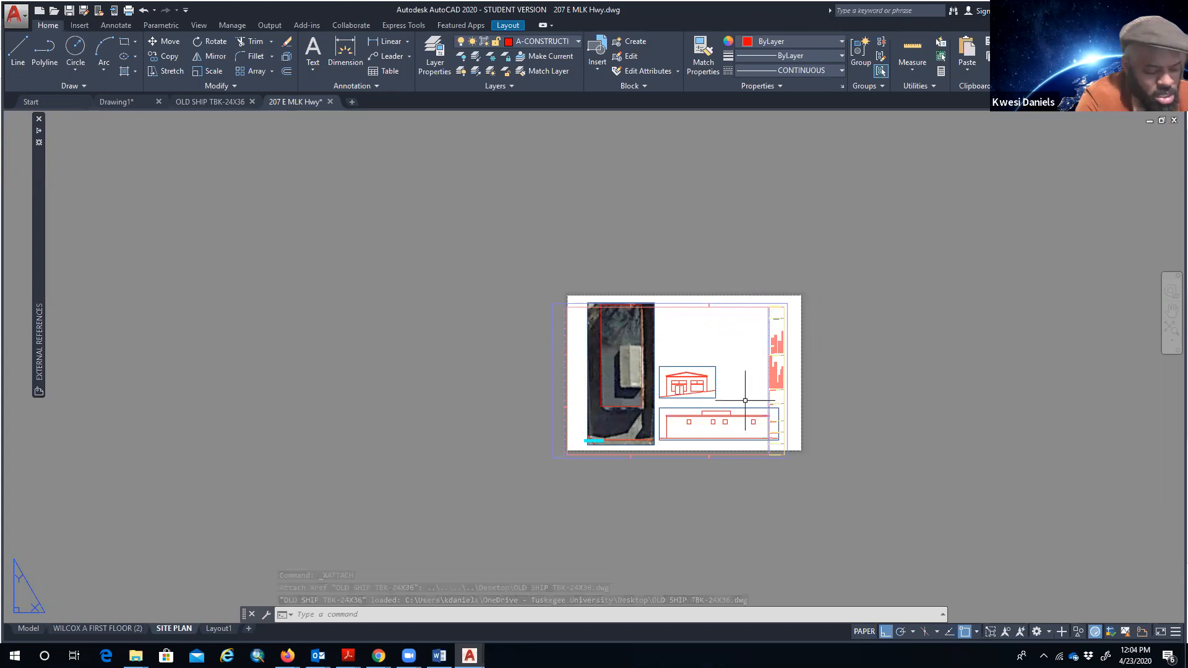
- Move the OLD SHIP xref, with Ortho off, to line up with the SITE PLAN sheet edges
scroll(745, 400, up, 6)
scroll(733, 420, down, 2)
scroll(735, 422, down, 2)
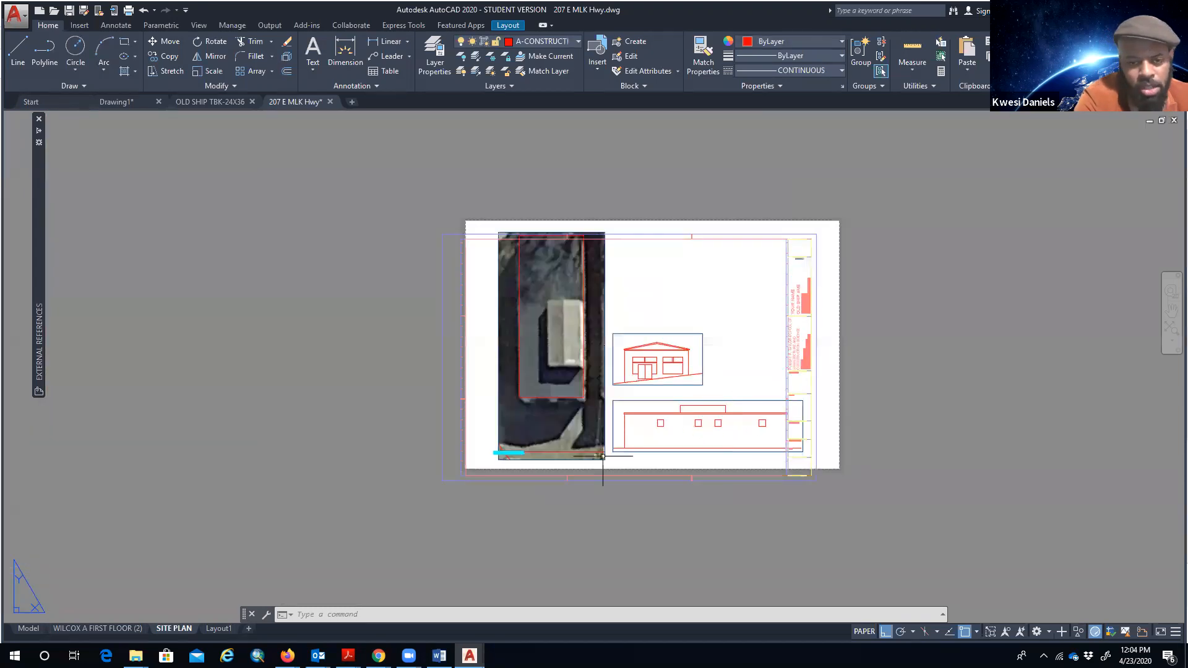
click(458, 480)
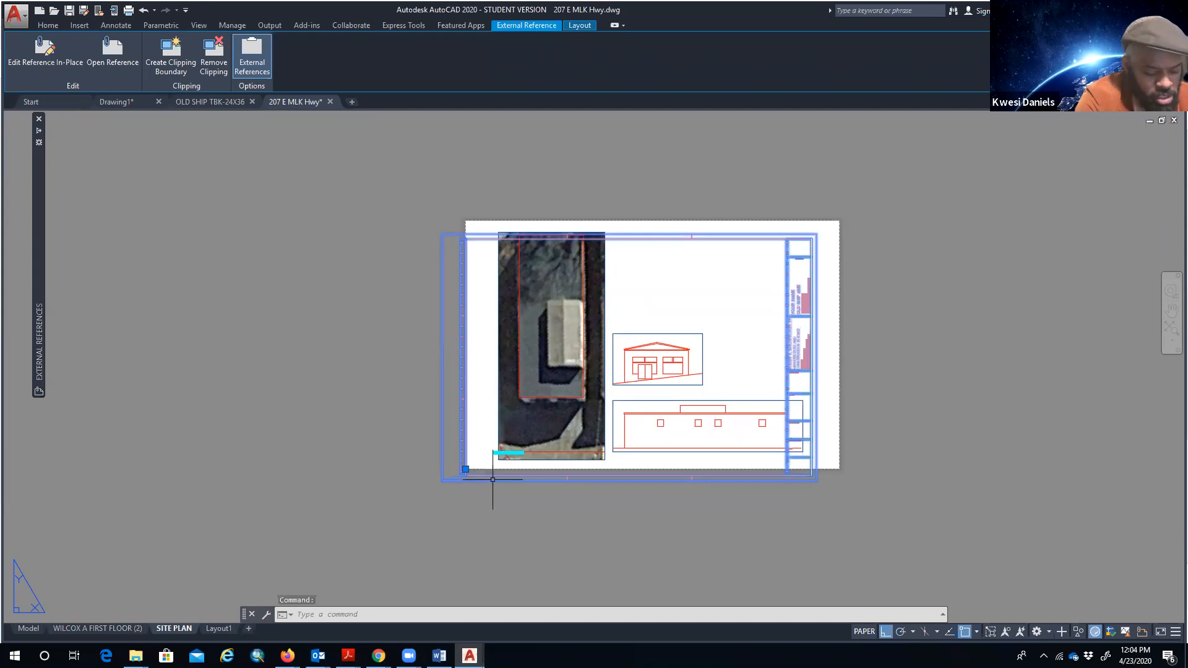
text(m)
key(Return)
click(572, 543)
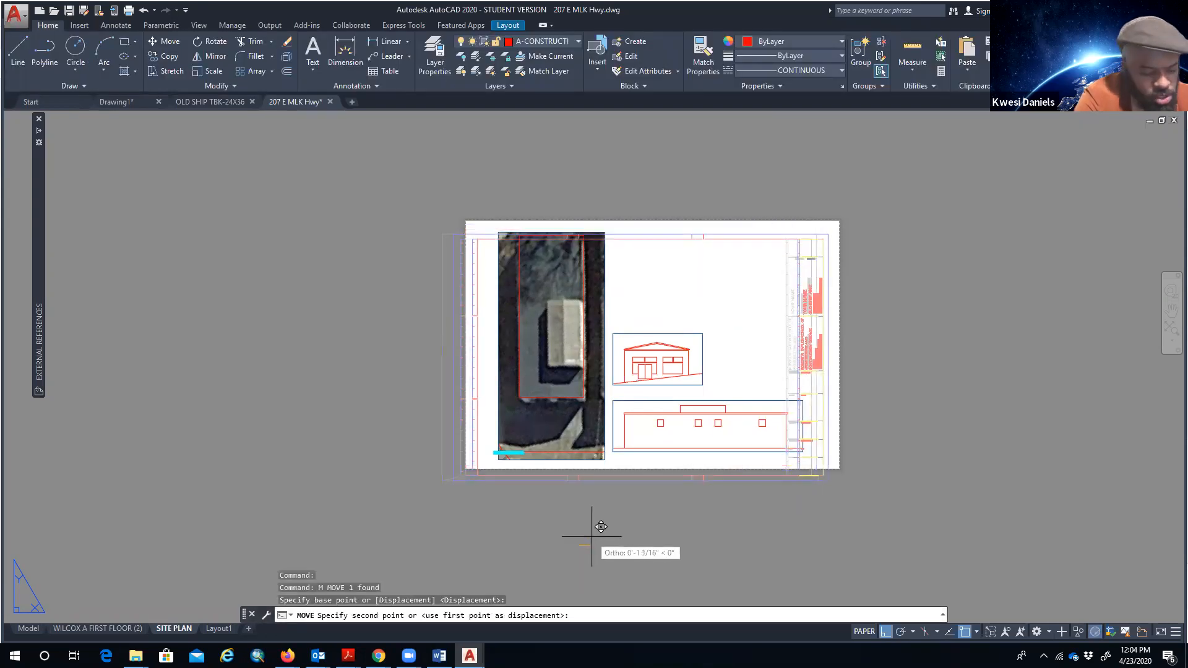
key(F8)
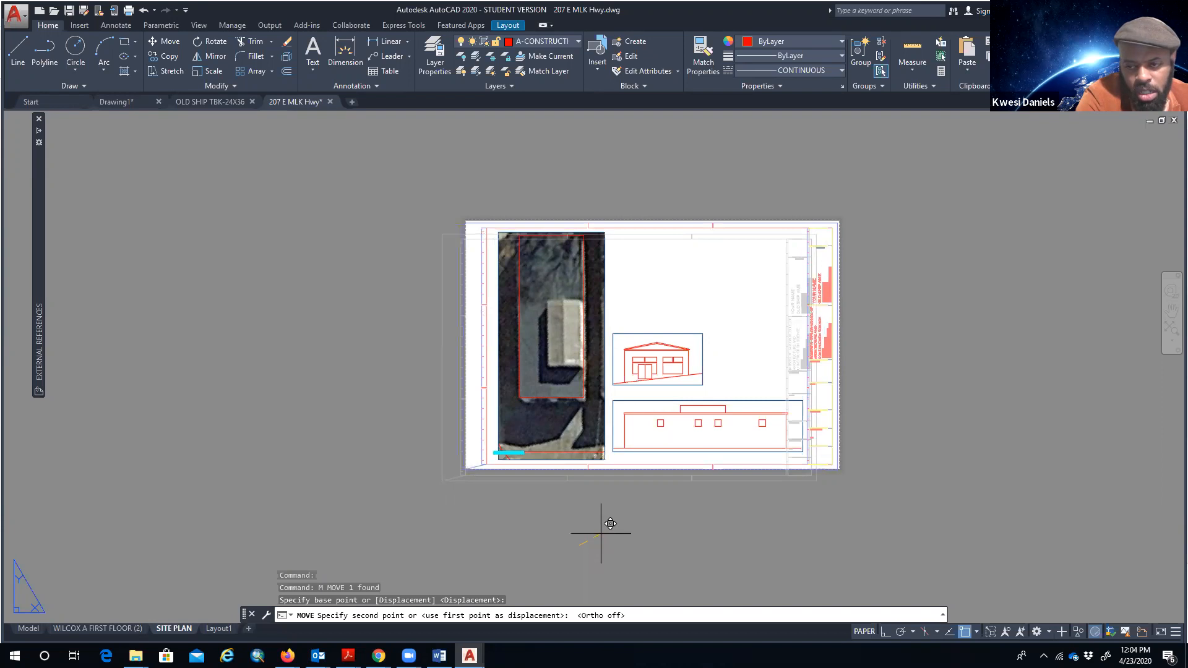
click(599, 532)
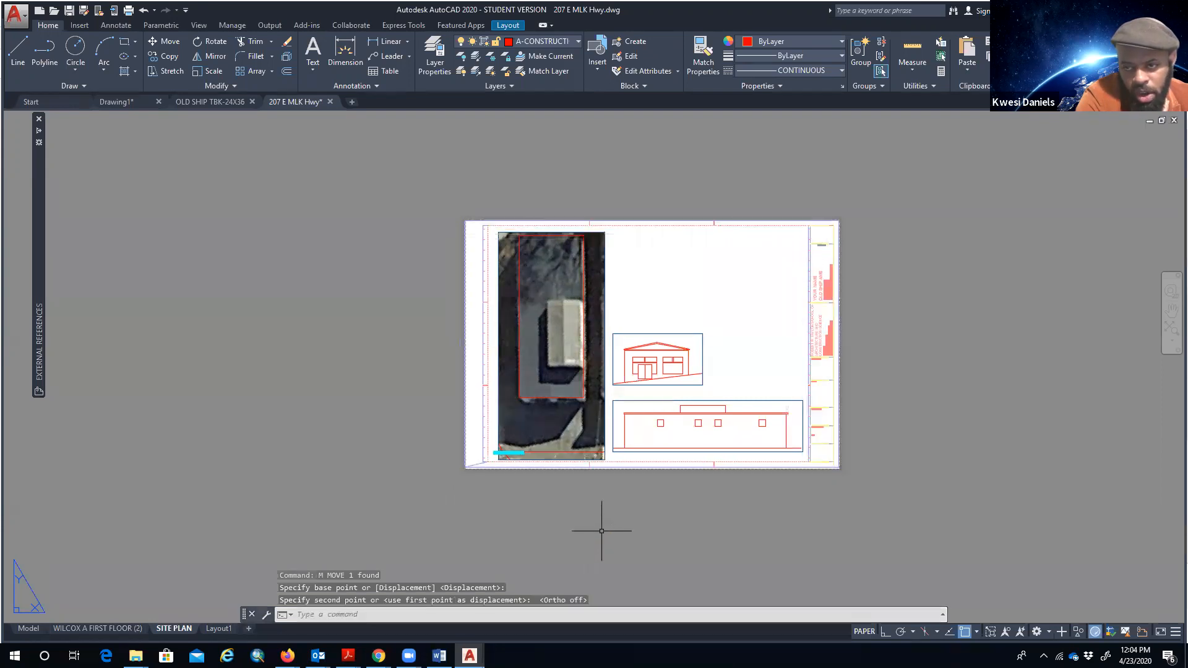